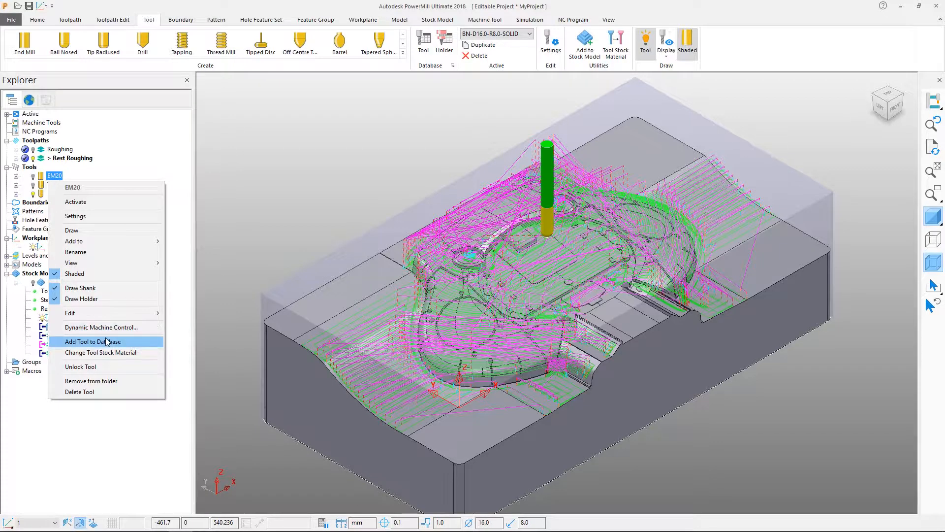
Apply holder 1 from the tool database to the active BN-D16.0-R8.0-SOLID tool
left_click(216, 315)
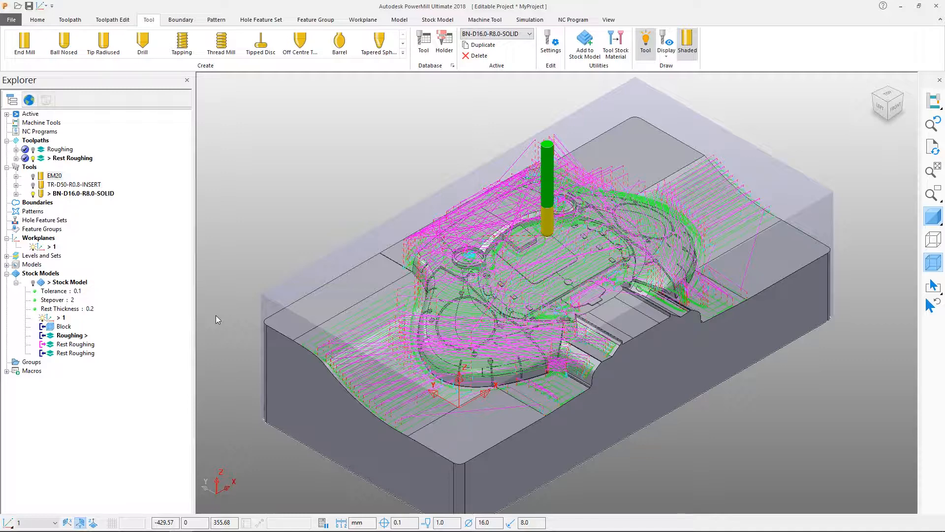
left_click(444, 49)
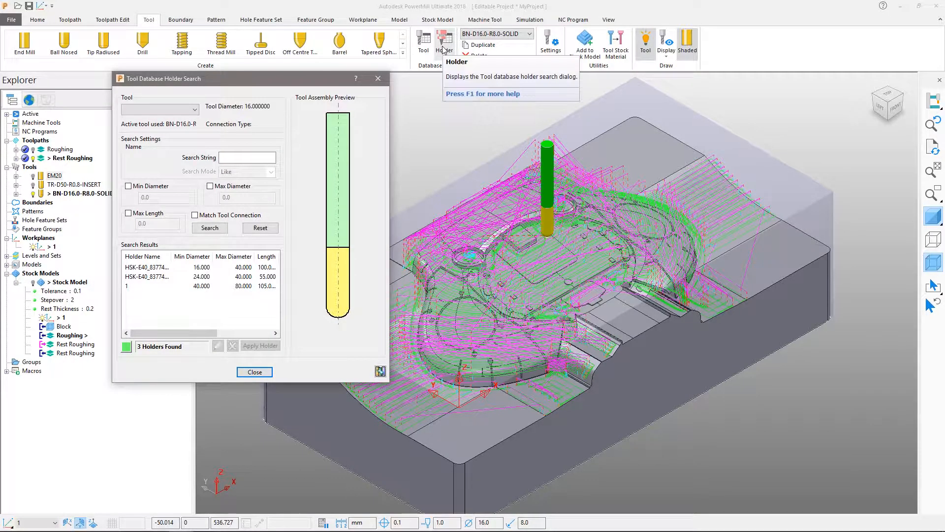
left_click(161, 290)
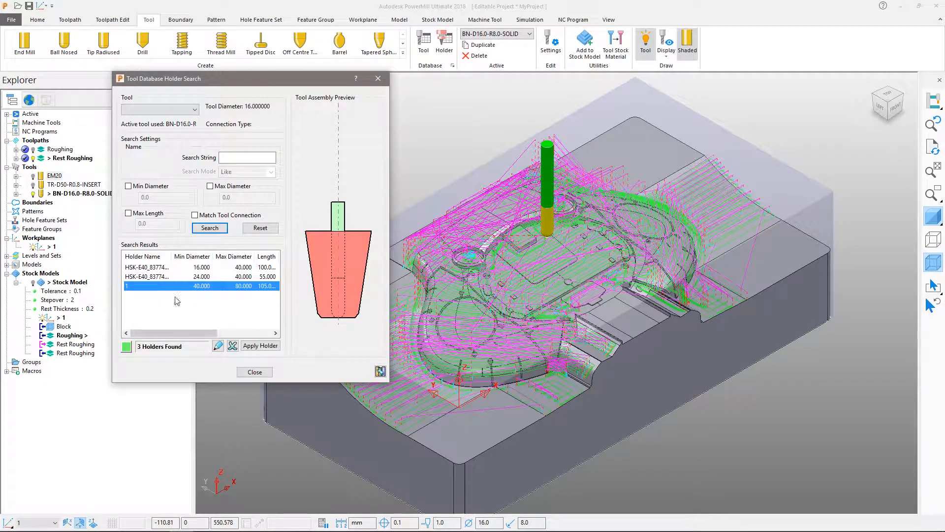
left_click(252, 347)
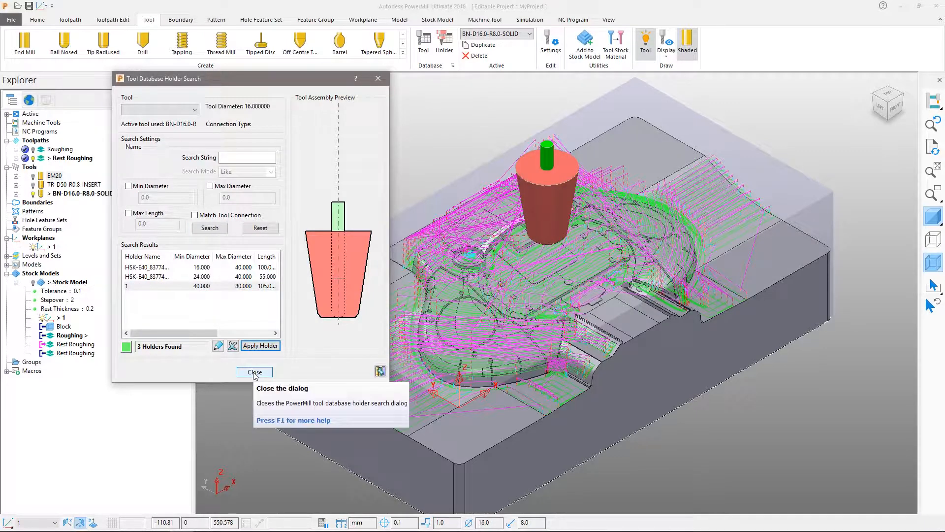
left_click(255, 373)
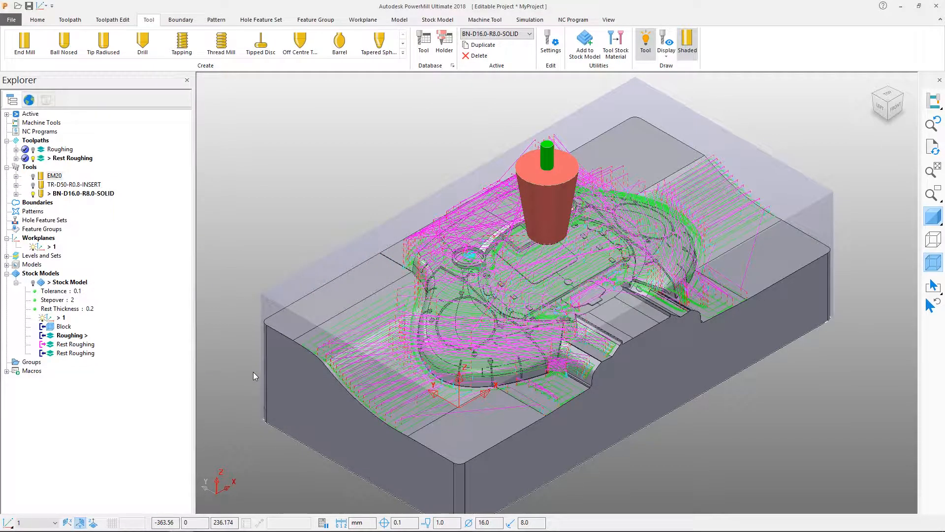
Set the holder overhang of the BN-D16.0-R8.0-SOLID tool to 60
right_click(97, 194)
left_click(124, 232)
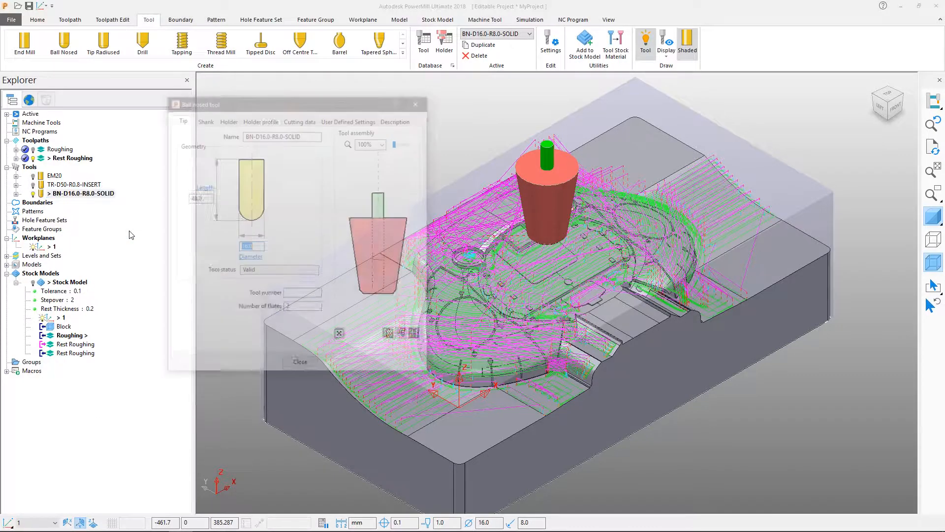
left_click(228, 119)
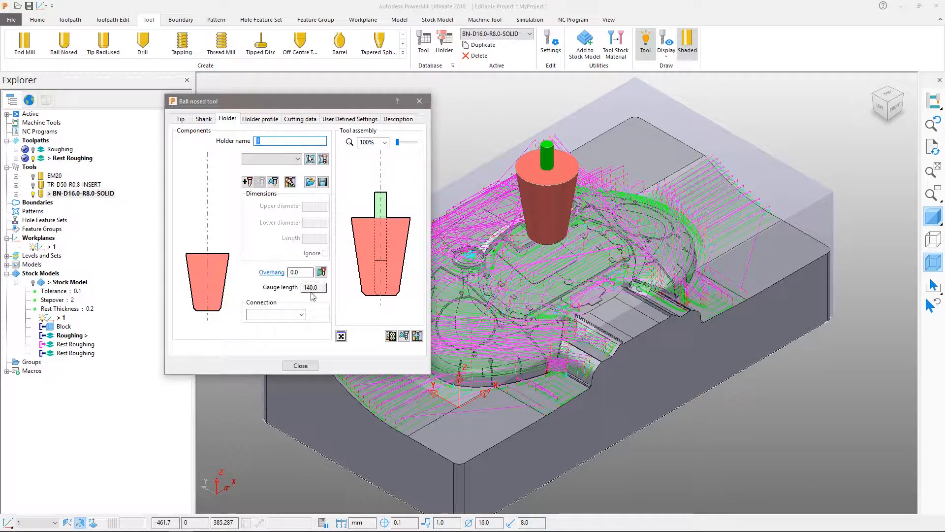
left_click(308, 275)
type("60")
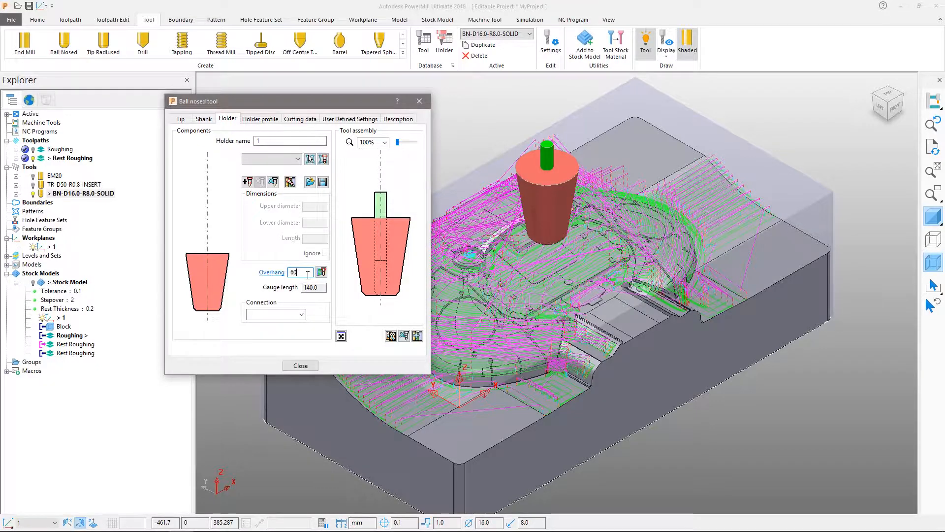
key("Tab")
left_click(300, 366)
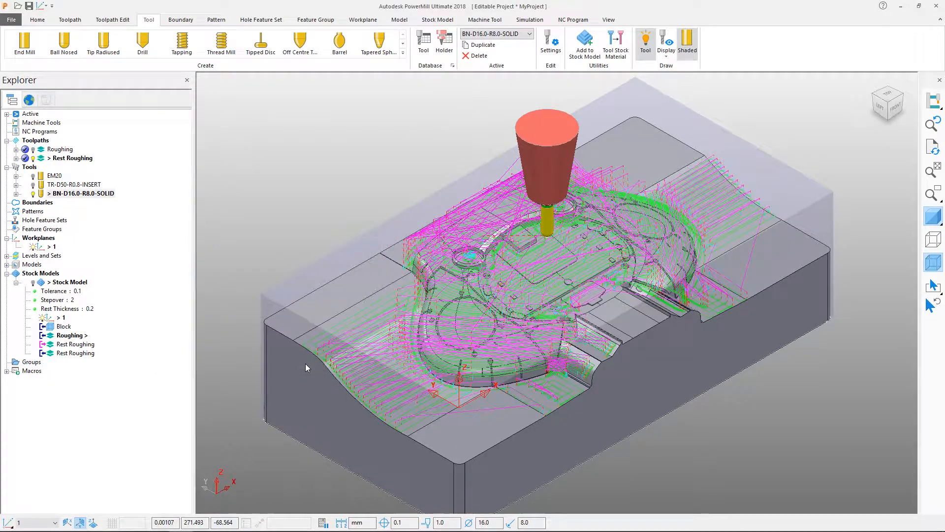
Create a new toolpath using the Steep and Shallow Finishing strategy
left_click(70, 20)
left_click(16, 42)
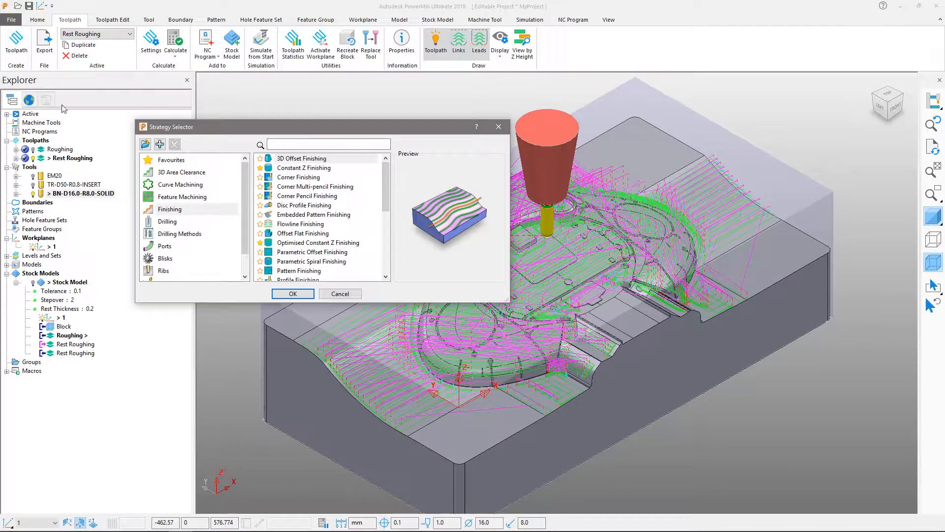
left_click(161, 213)
left_click_drag(389, 181, 387, 244)
left_click(310, 234)
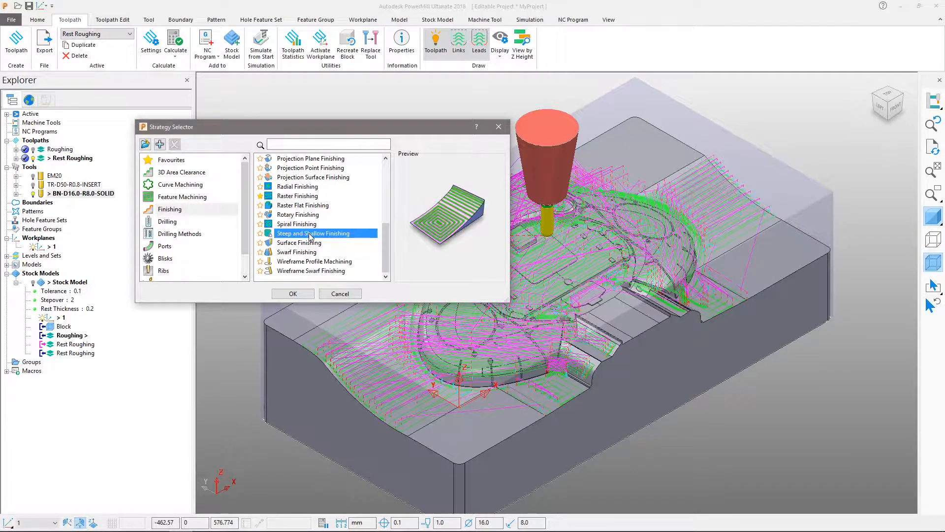
left_click(299, 295)
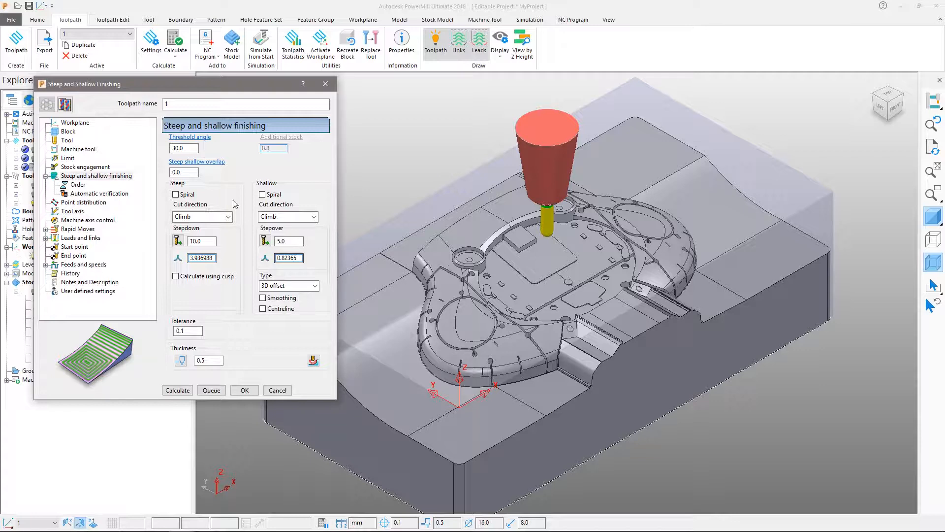
Name the toolpath Semi Finish and have its steep stepdown calculated using a cusp height of 0.1
double_click(168, 104)
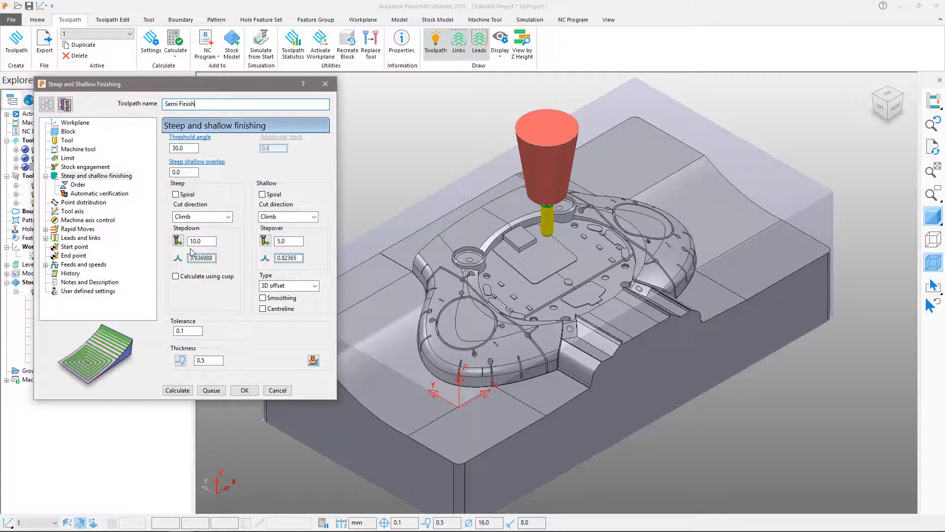
left_click(196, 276)
double_click(203, 257)
type("0.1")
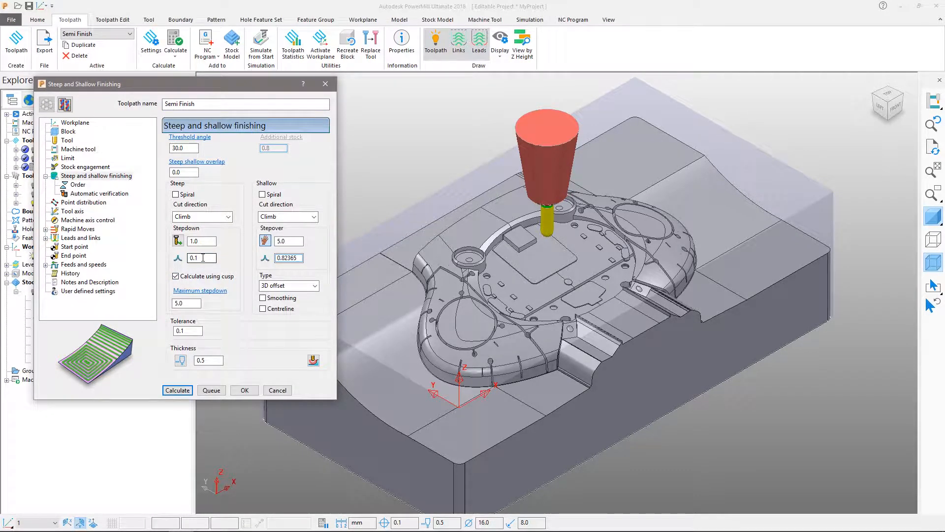
Set the shallow stepover to 2.0 and calculate the Semi Finish toolpath
double_click(276, 241)
type("2.0")
key("Tab")
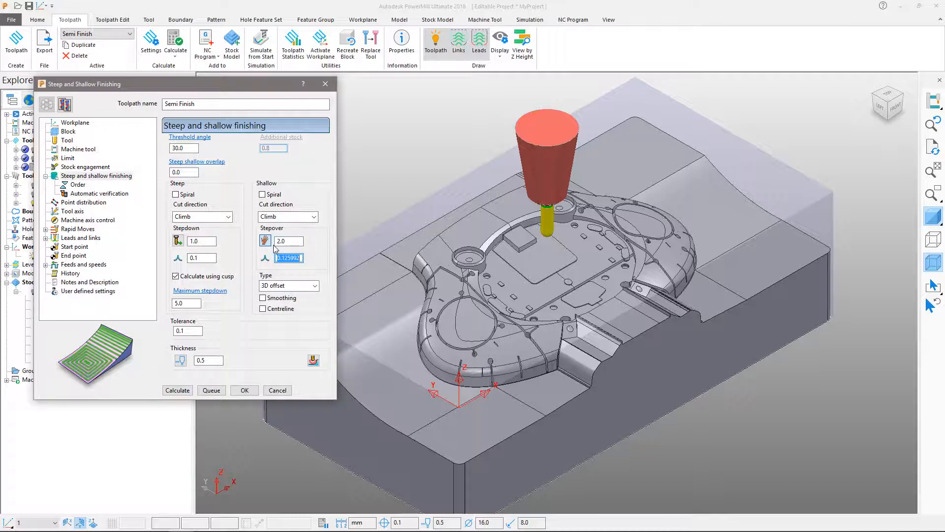
double_click(209, 360)
left_click(177, 390)
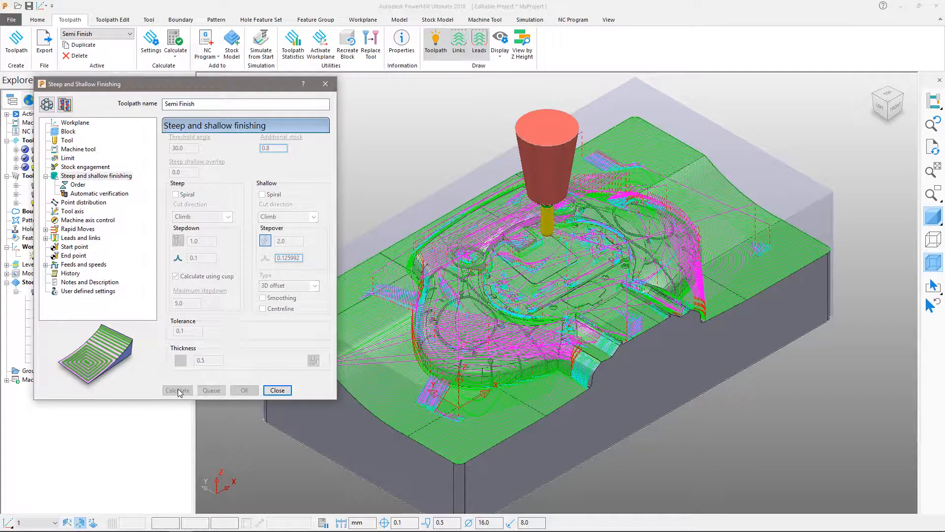
left_click(278, 390)
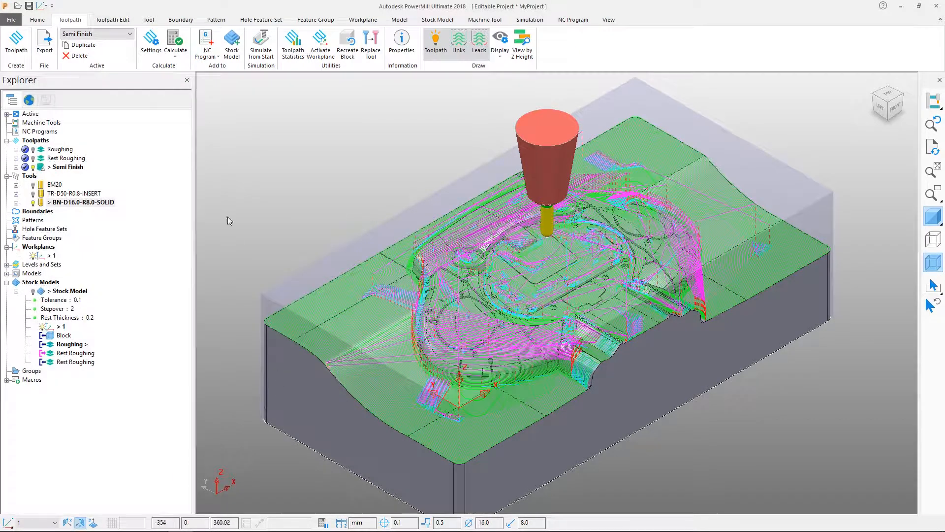
Set the Semi Finish lead-ins to a surface normal arc with angle 90 and radius 8, and copy them to the lead-outs
left_click(123, 21)
left_click(75, 47)
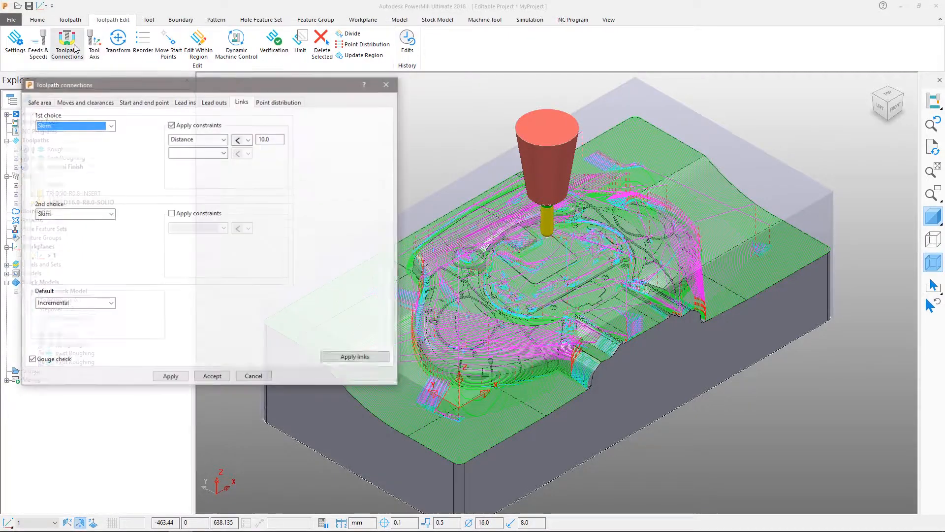
left_click(186, 101)
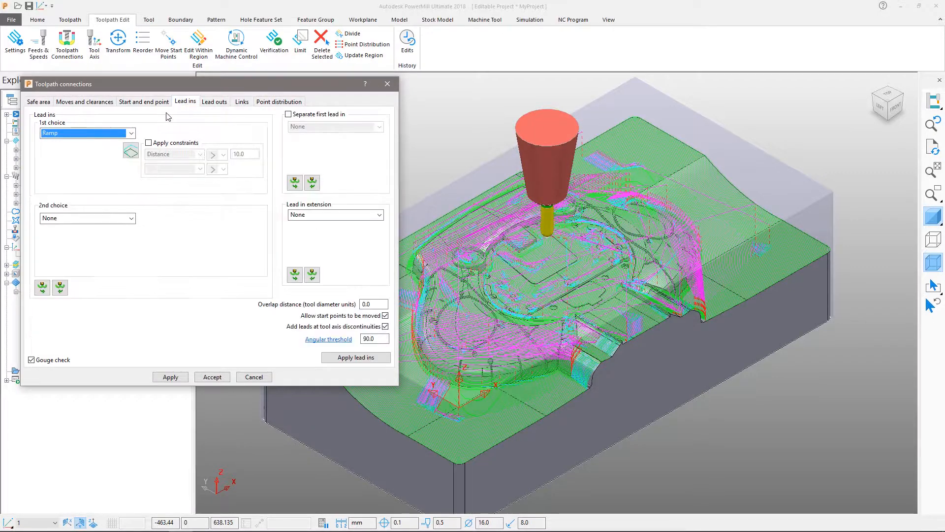
left_click(116, 134)
left_click(98, 151)
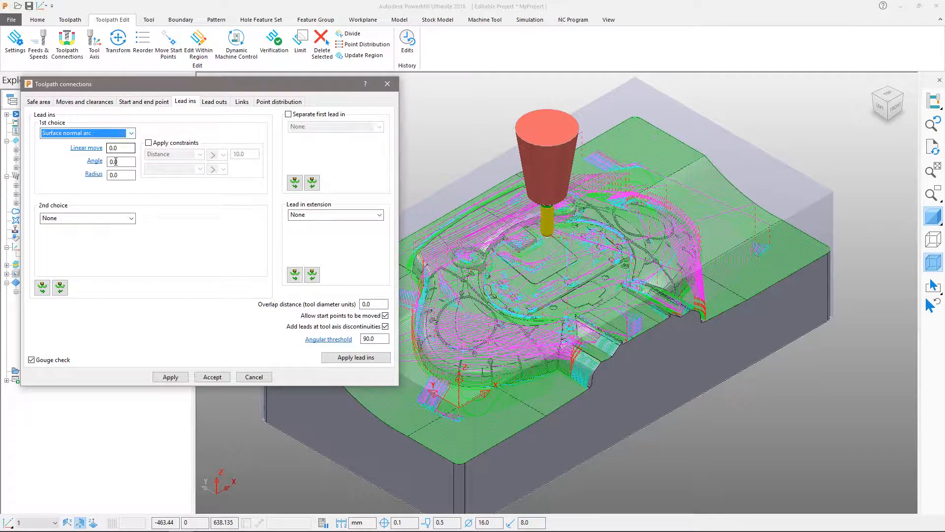
double_click(122, 161)
key("Tab")
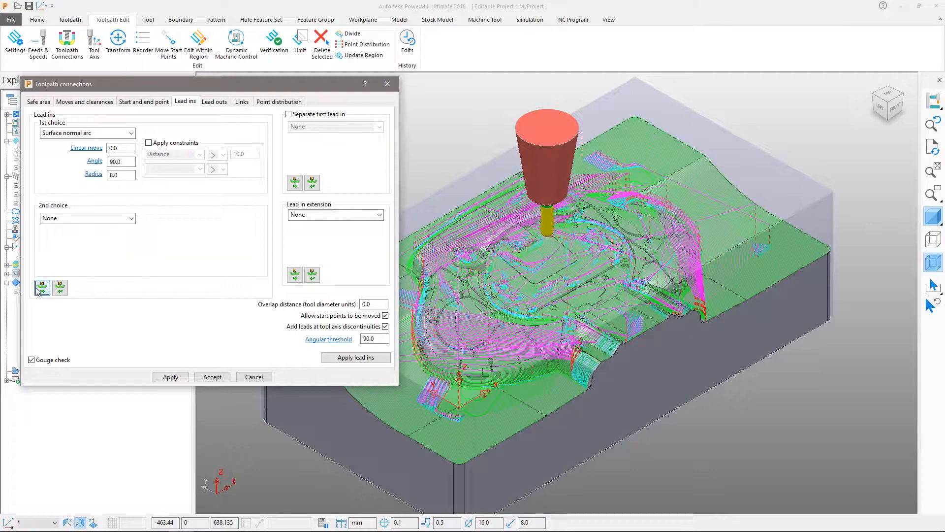
left_click(39, 289)
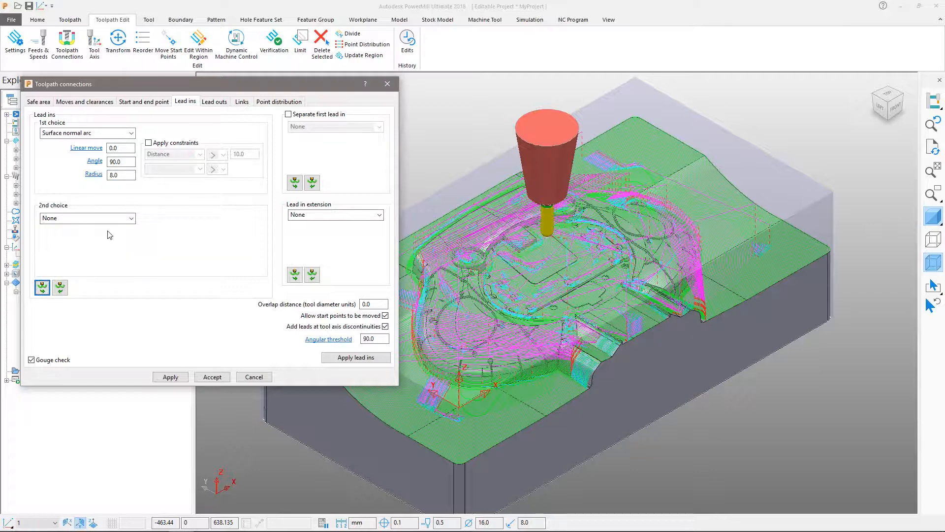
left_click(221, 101)
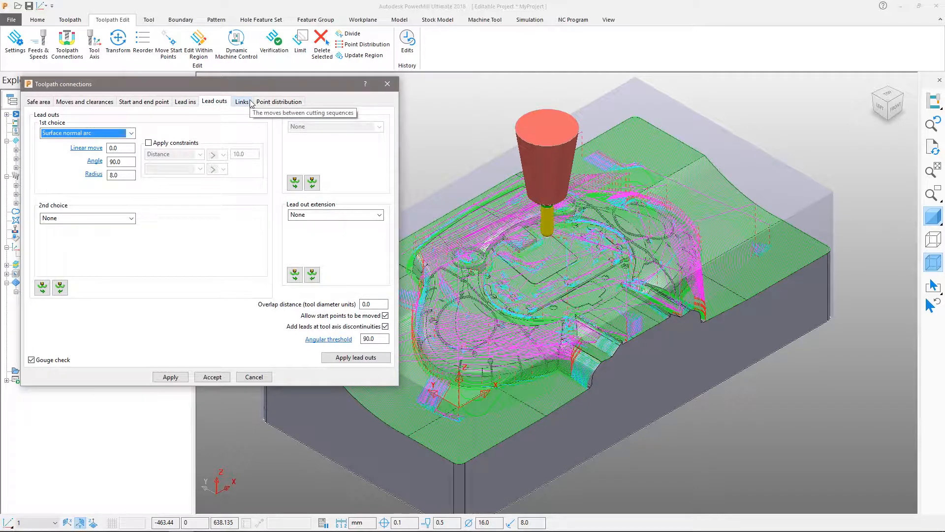
Make circular arc the first-choice link for distances below 50, and apply the new connections to the toolpath
left_click(242, 101)
left_click(110, 125)
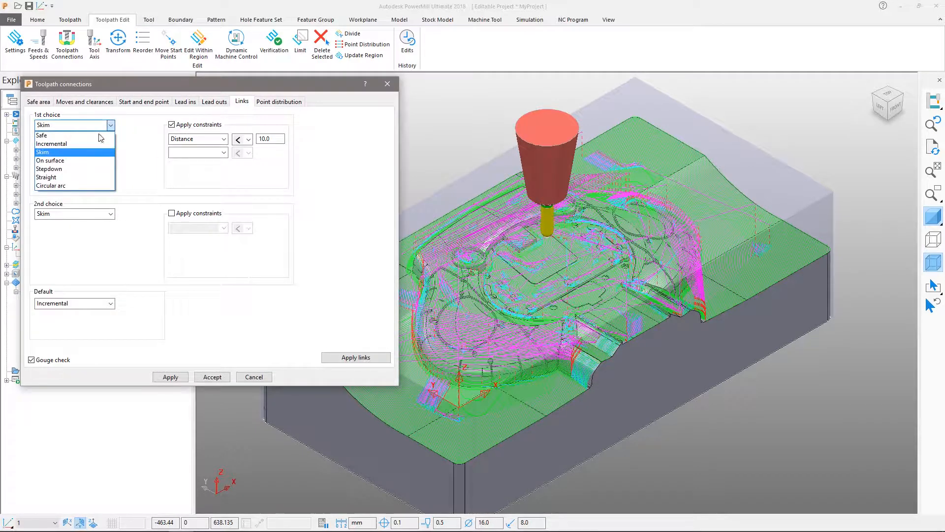
left_click(78, 183)
left_click(261, 139)
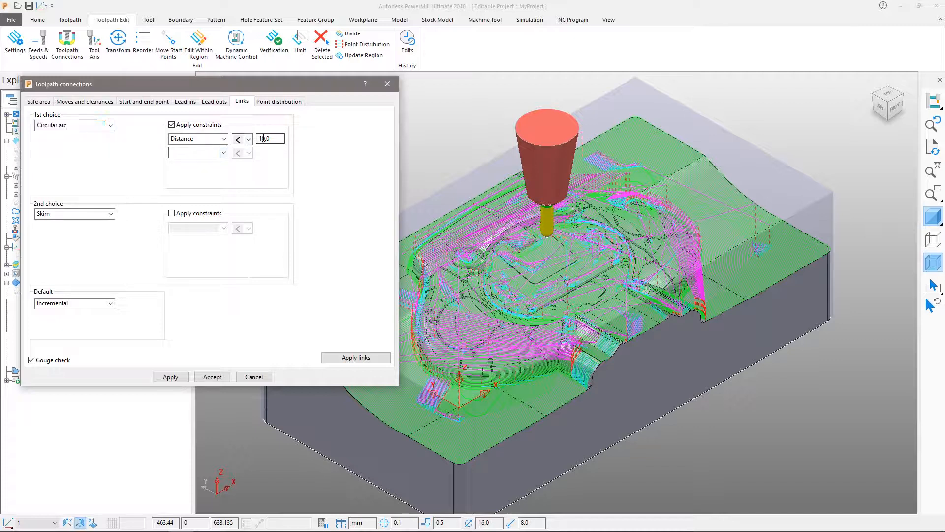
key("Tab")
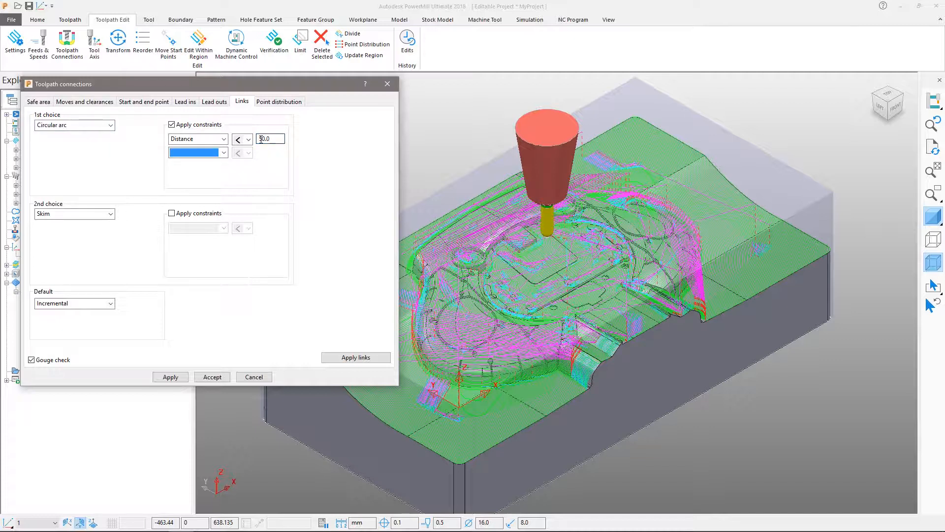
left_click(170, 378)
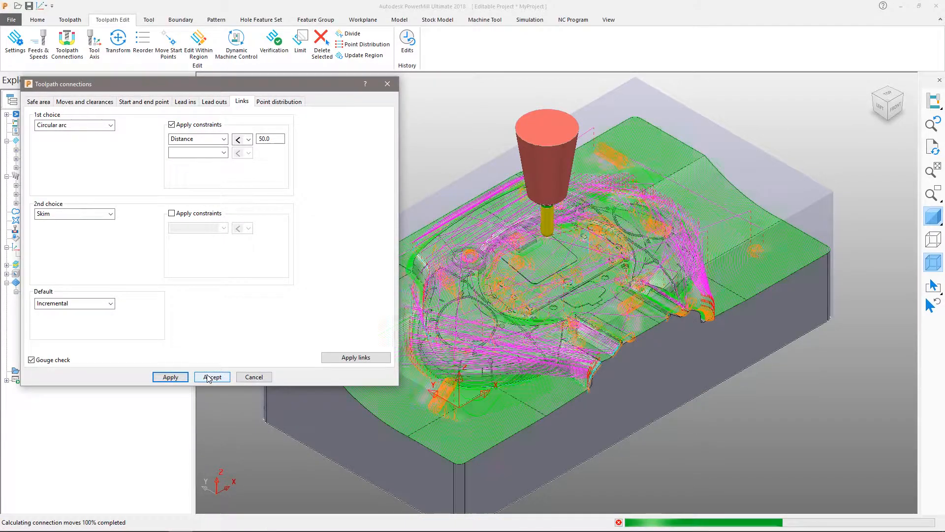
left_click(207, 376)
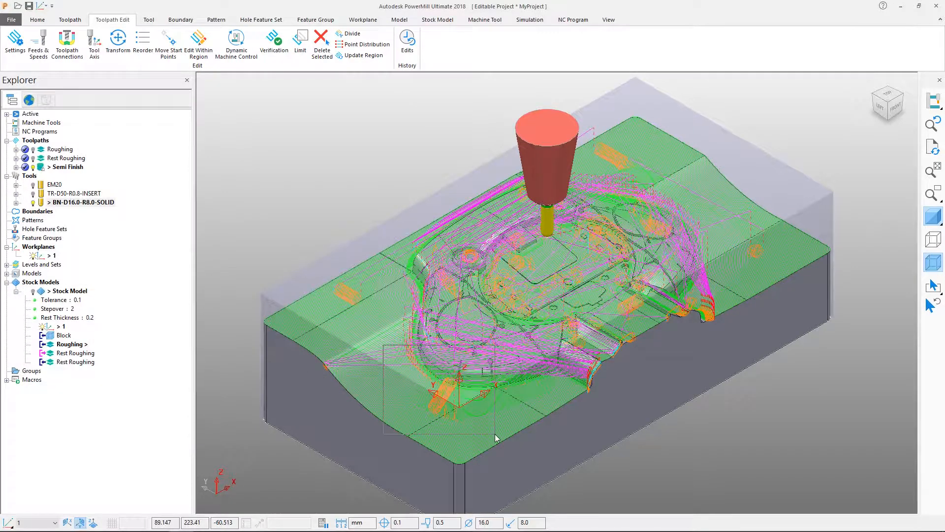
Examine the Semi Finish toolpath's arc leads and links up close on the part surface
scroll(485, 315, "up", 6)
middle_click_drag(431, 272, 522, 380, "shift")
middle_click_drag(407, 234, 406, 320, "shift")
middle_click_drag(565, 245, 179, 217, "shift")
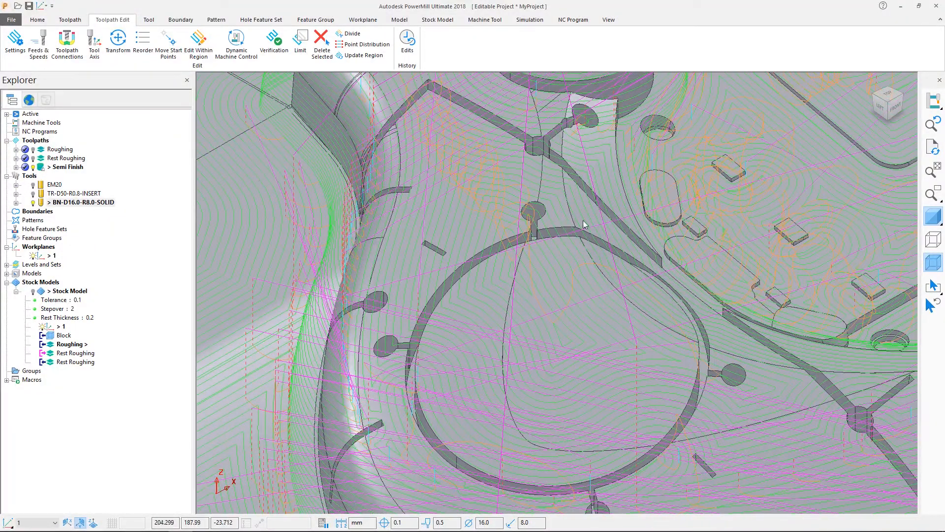
scroll(591, 229, "down", 4)
scroll(634, 214, "down", 5)
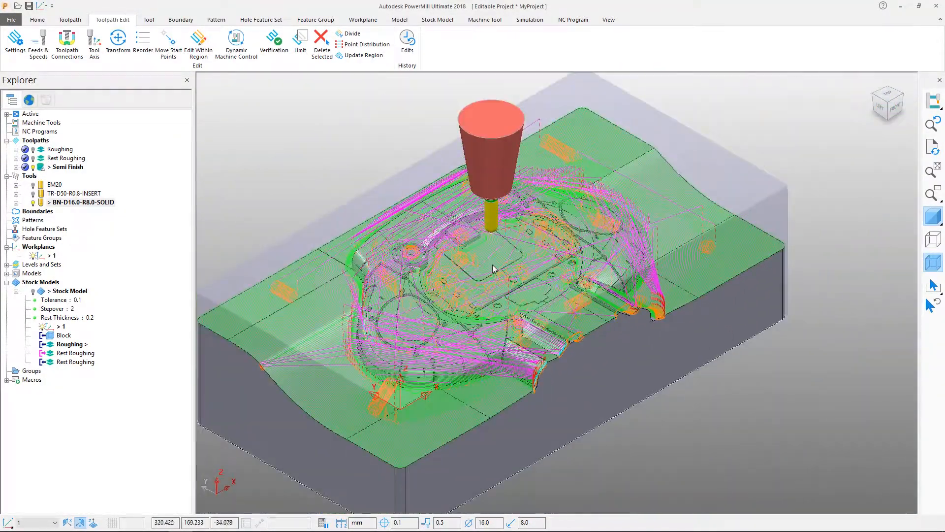
middle_click_drag(533, 264, 535, 265, "shift")
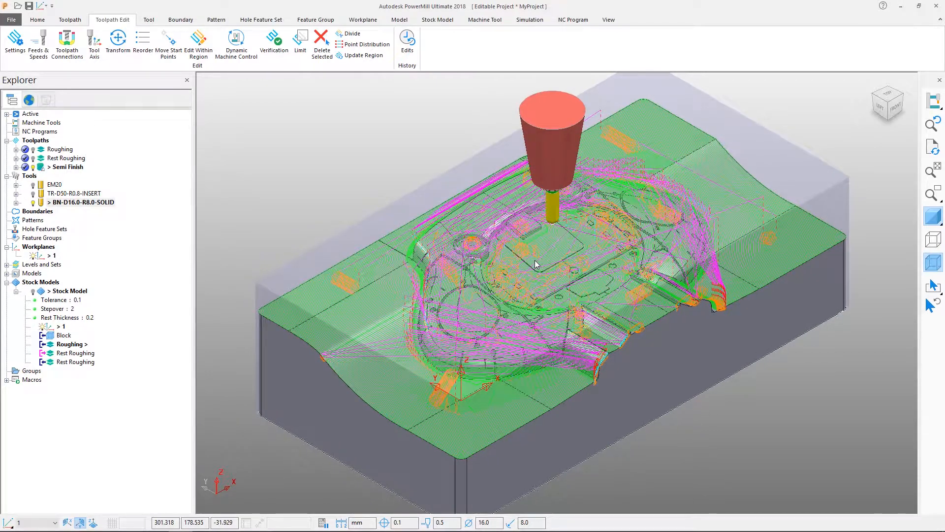
Add the Semi Finish toolpath to the stock model and recalculate the stock model
right_click(55, 168)
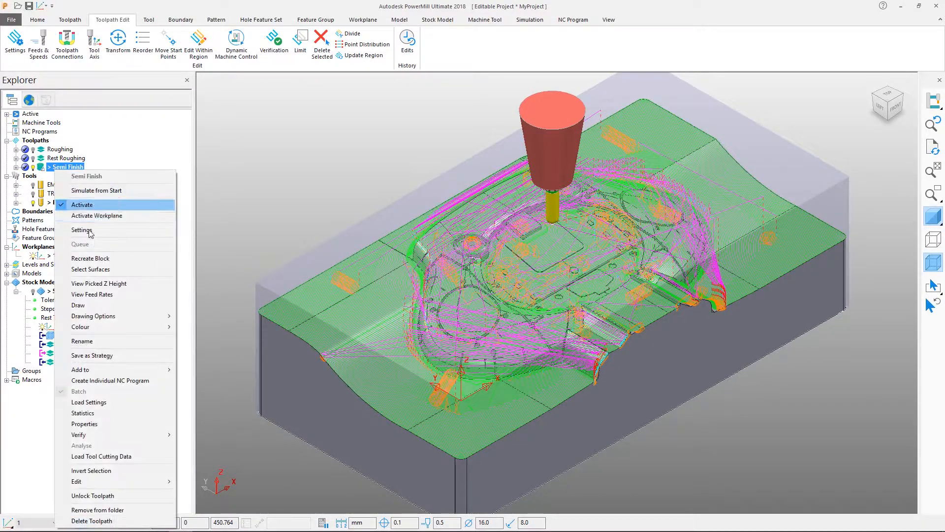
mouse_move(163, 369)
left_click(195, 369)
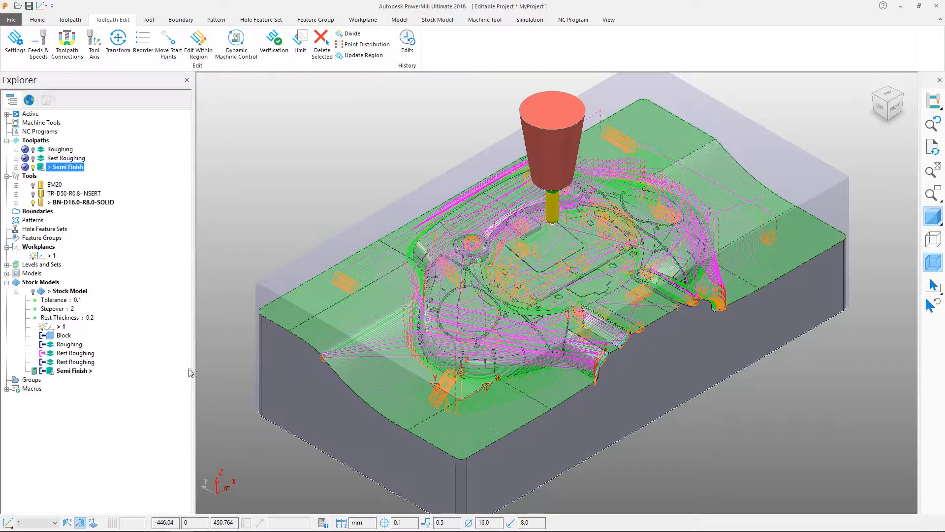
right_click(62, 292)
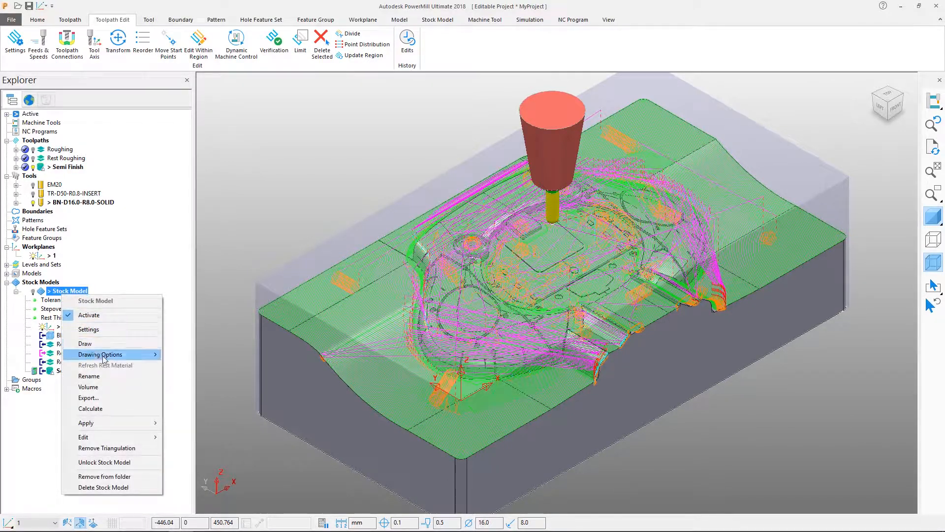
left_click(117, 409)
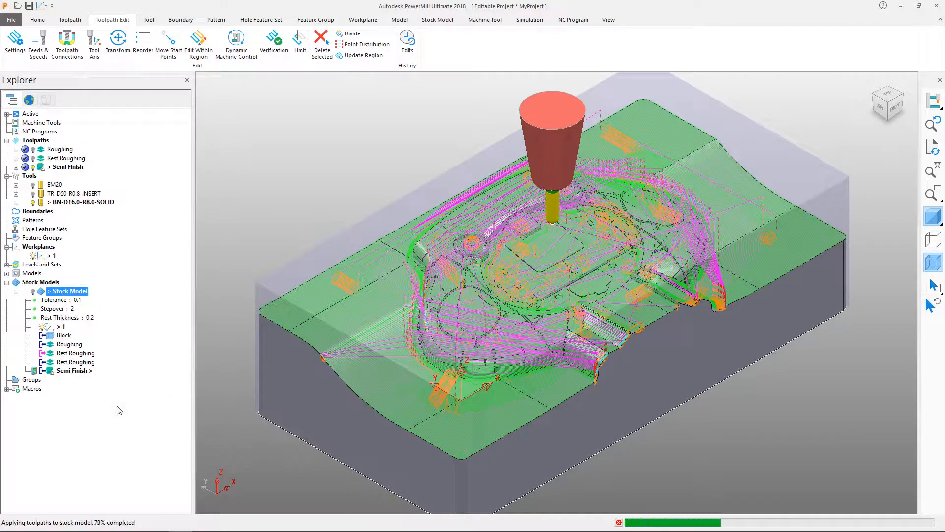
Show the stock model without the block and part model, and deactivate the Semi Finish toolpath to inspect the machined surface
left_click(34, 291)
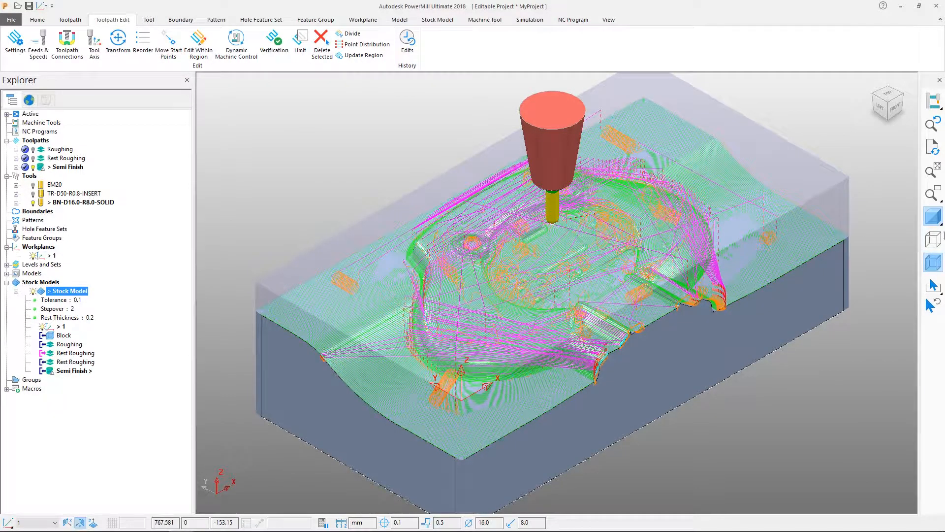
left_click(937, 267)
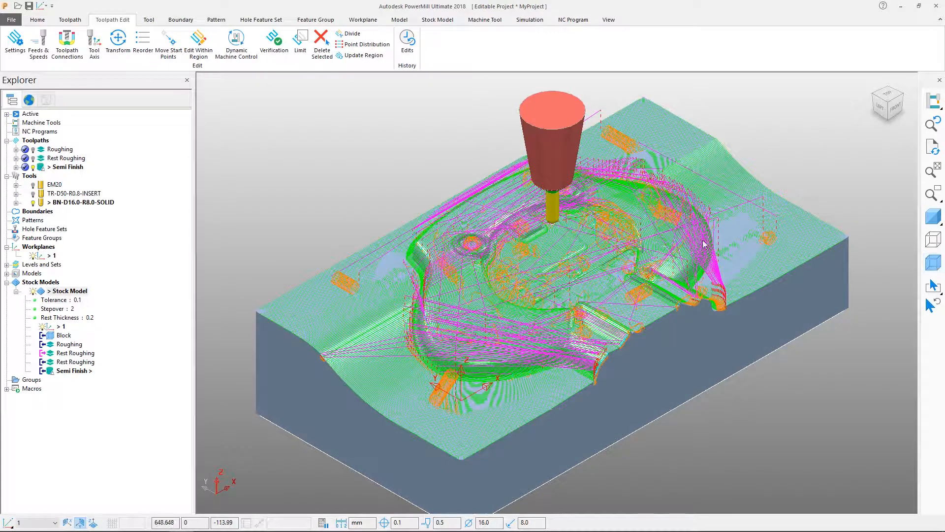
left_click(40, 168)
middle_click_drag(566, 344, 536, 329)
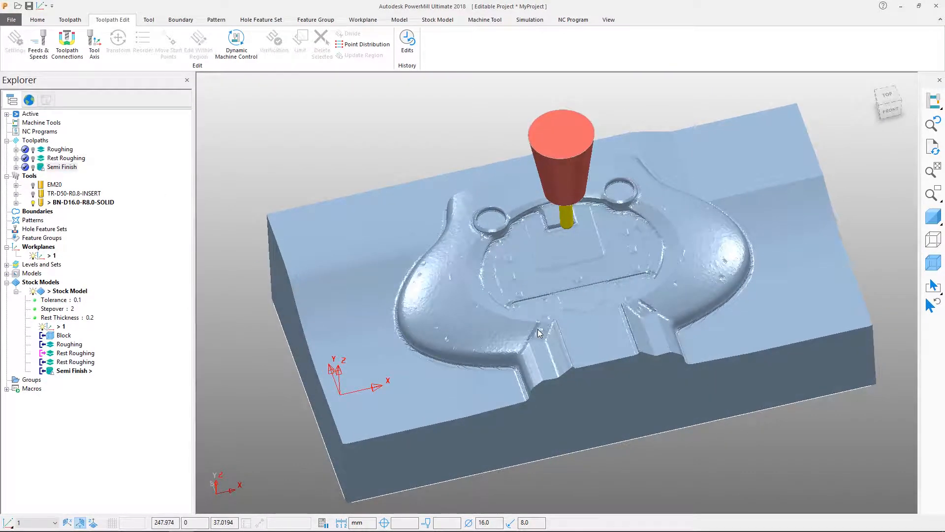
Create a new NC program and name it O0001
left_click(39, 132)
right_click(51, 133)
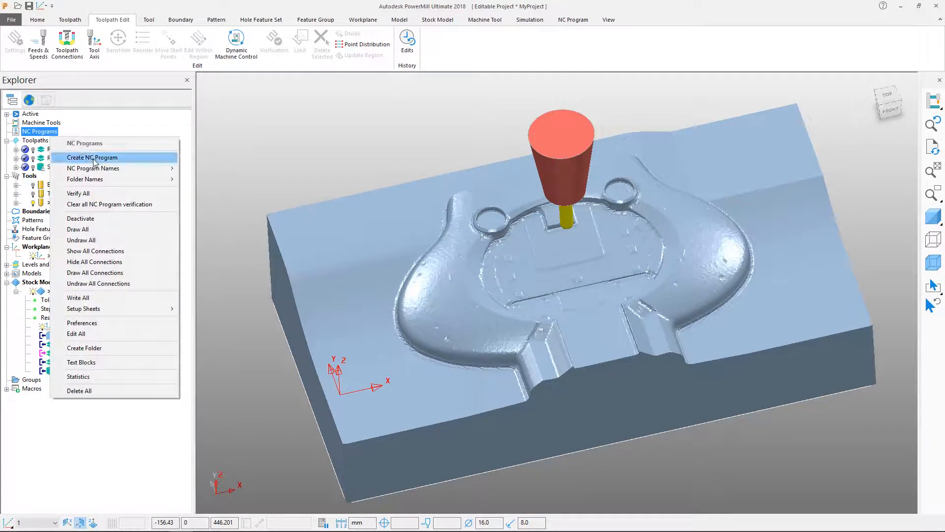
left_click(565, 21)
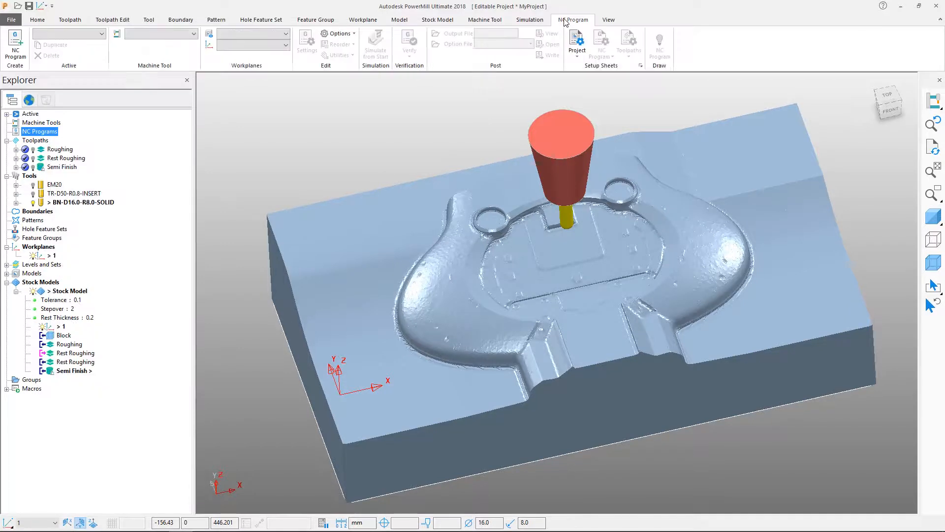
left_click(25, 45)
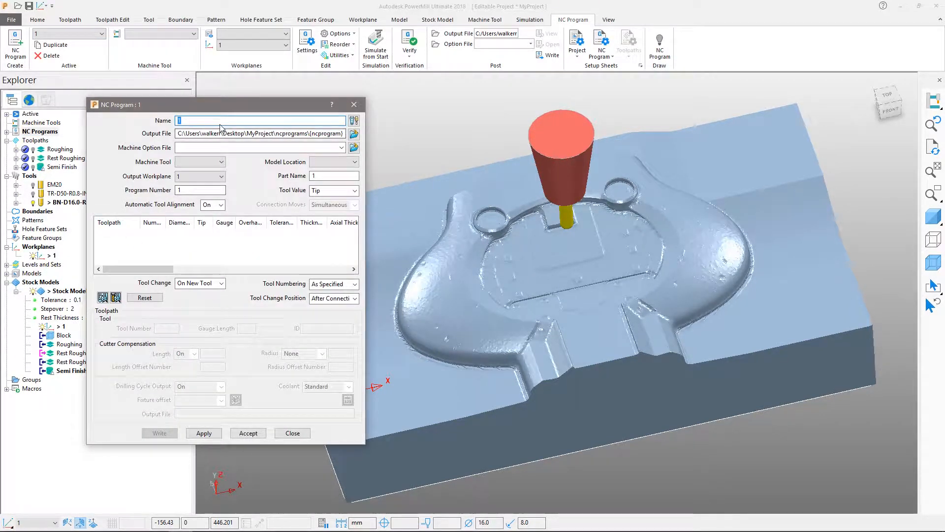
type("O000")
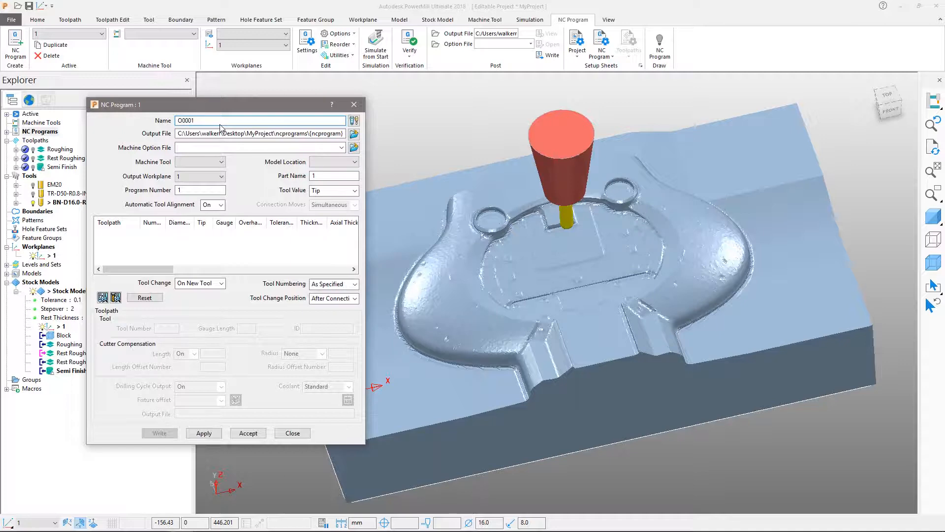
Assign the Fanuc machine option file from the Generic folder of the Manufacturing Post Processor Utility in the public Autodesk documents
left_click(354, 147)
left_click(270, 223)
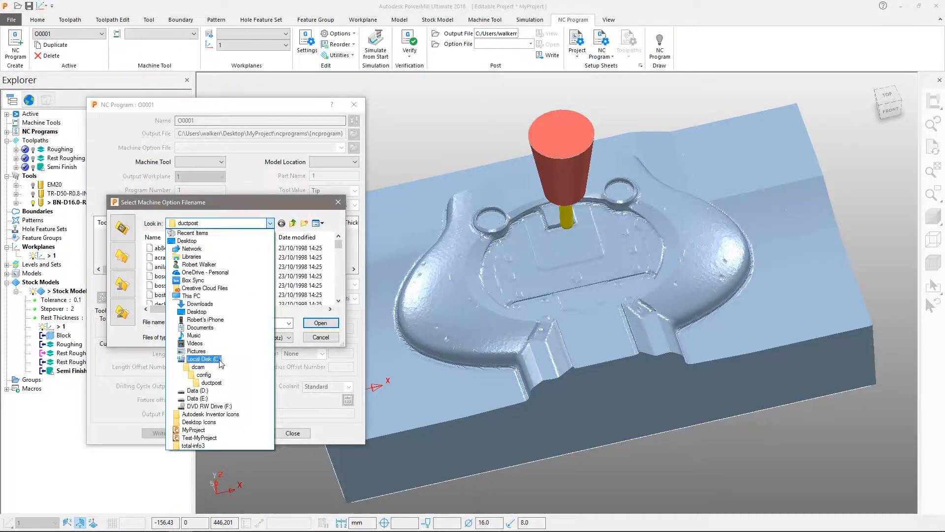
left_click(220, 362)
scroll(183, 279, "down", 3)
double_click(182, 277)
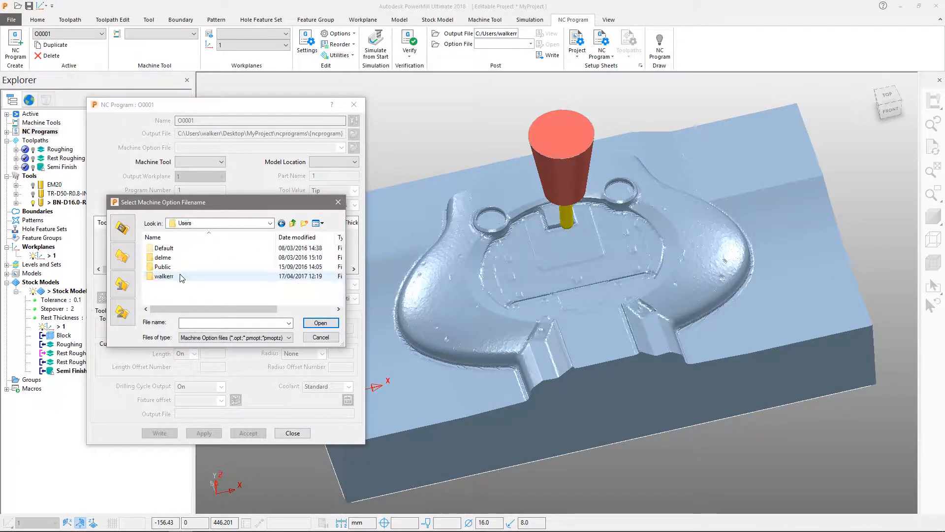
double_click(178, 267)
double_click(178, 285)
double_click(187, 277)
scroll(187, 278, "down", 1)
double_click(188, 286)
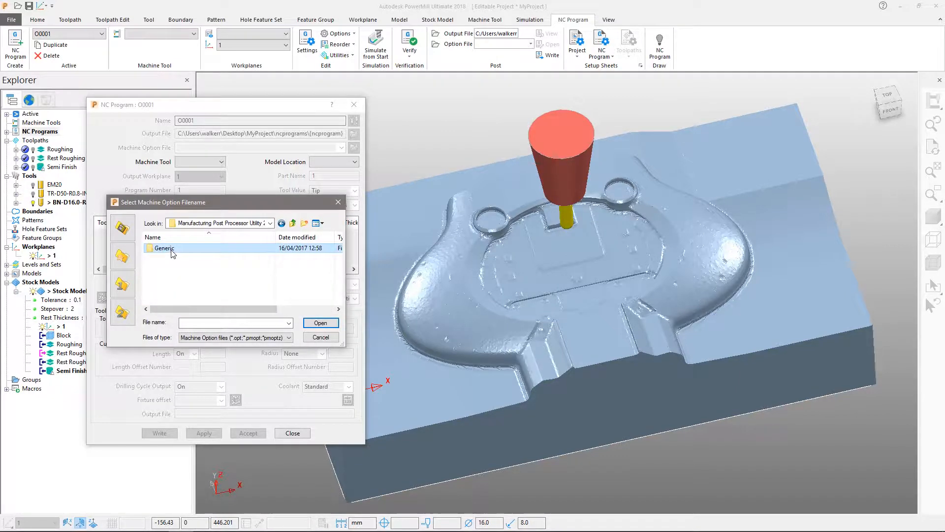
double_click(165, 248)
double_click(173, 257)
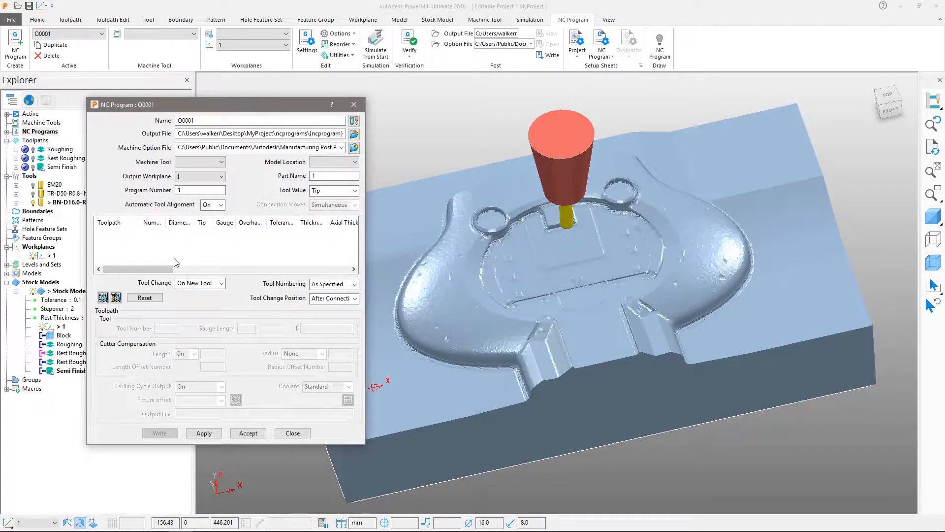
Add the Roughing, Rest Roughing and Semi Finish toolpaths to NC program O0001
left_click_drag(235, 104, 305, 95)
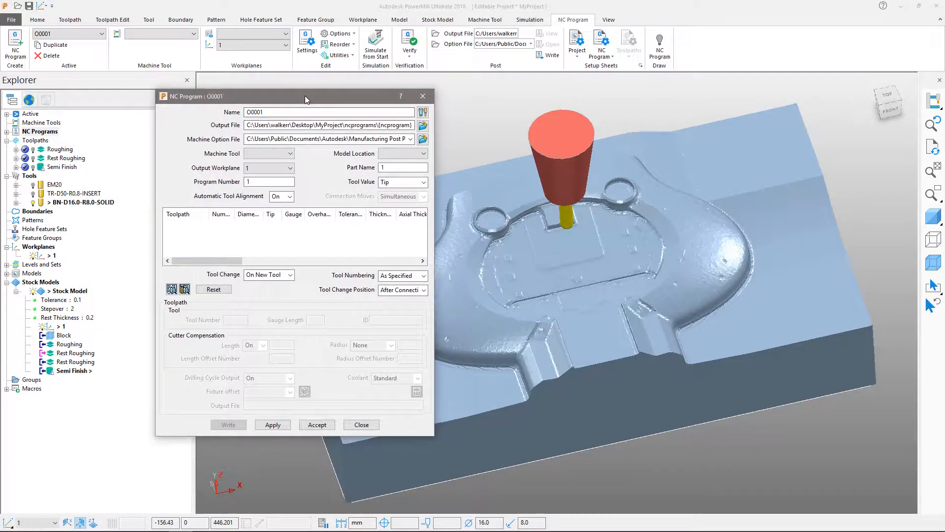
left_click(7, 131)
left_click(62, 167)
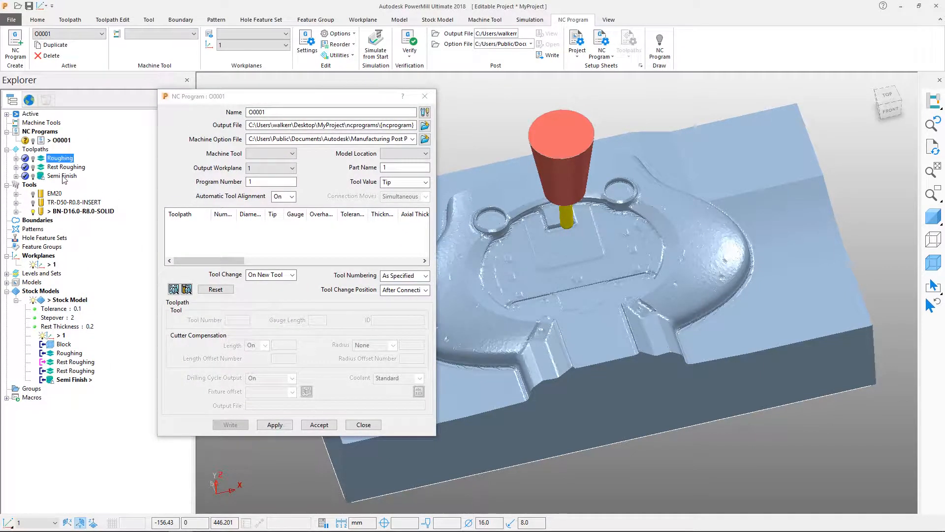
left_click(63, 176, "shift")
left_click_drag(63, 176, 55, 143)
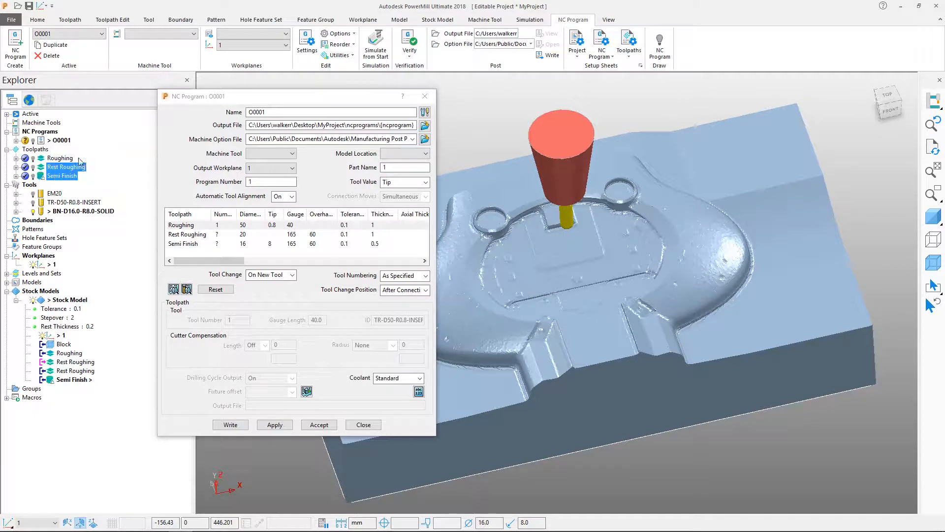
Set the tool number to 2 for Rest Roughing and 3 for Semi Finish in the NC program
left_click(184, 239)
mouse_move(197, 260)
left_mouse_down()
mouse_move(394, 264)
mouse_move(351, 273)
mouse_move(189, 263)
left_mouse_up()
left_click(236, 321)
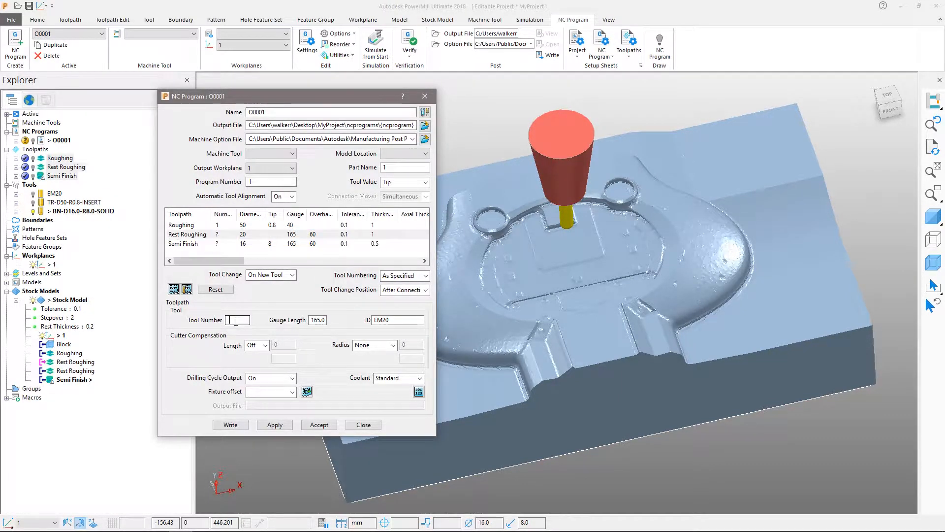
left_click(212, 244)
left_click(237, 319)
key("Tab")
Write the O0001 NC program with its option file and accept the program settings
left_click(235, 426)
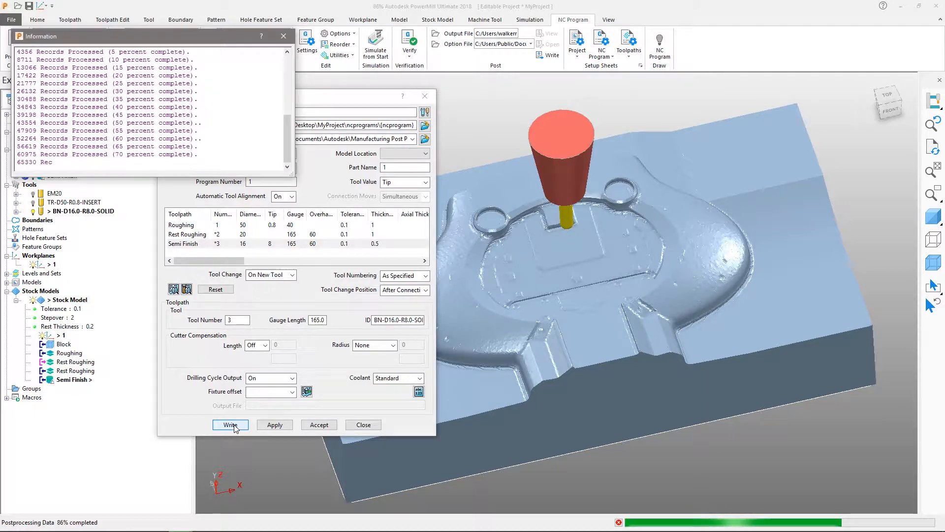
left_click(283, 36)
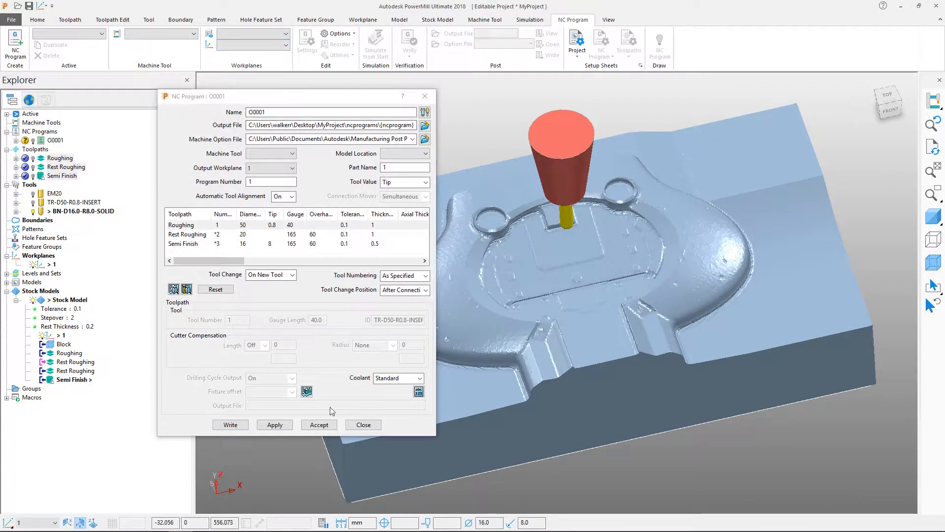
left_click(319, 425)
Review the written NC code of O0001 and save the project
right_click(57, 141)
left_click(93, 188)
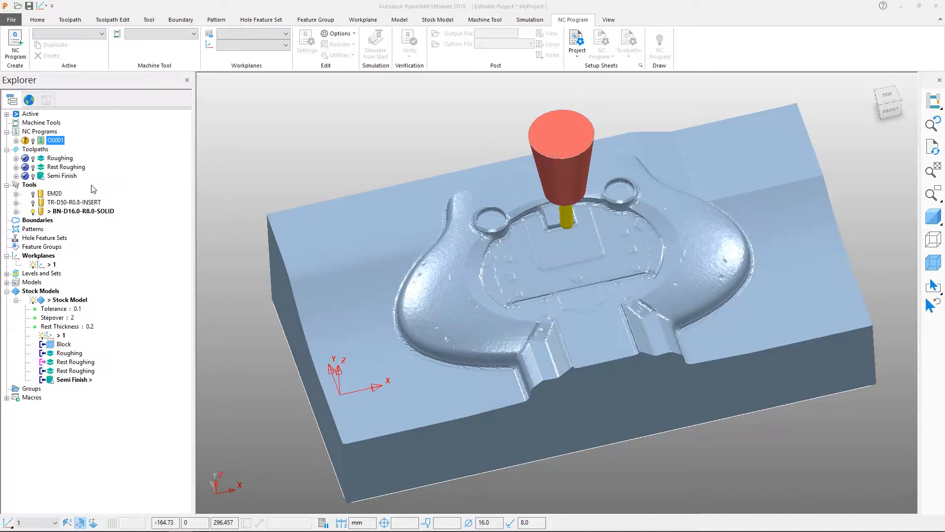
mouse_move(289, 59)
left_mouse_down()
mouse_move(289, 152)
mouse_move(282, 45)
left_mouse_up()
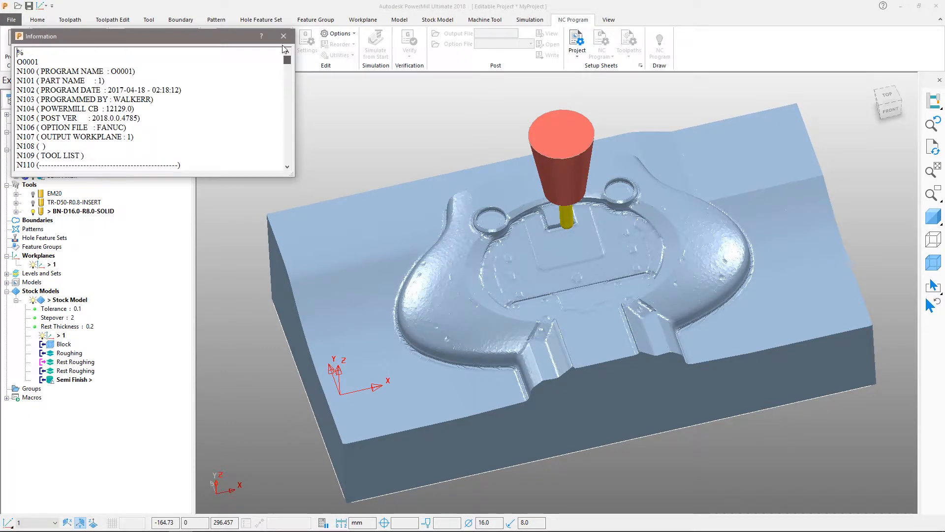
left_click(284, 36)
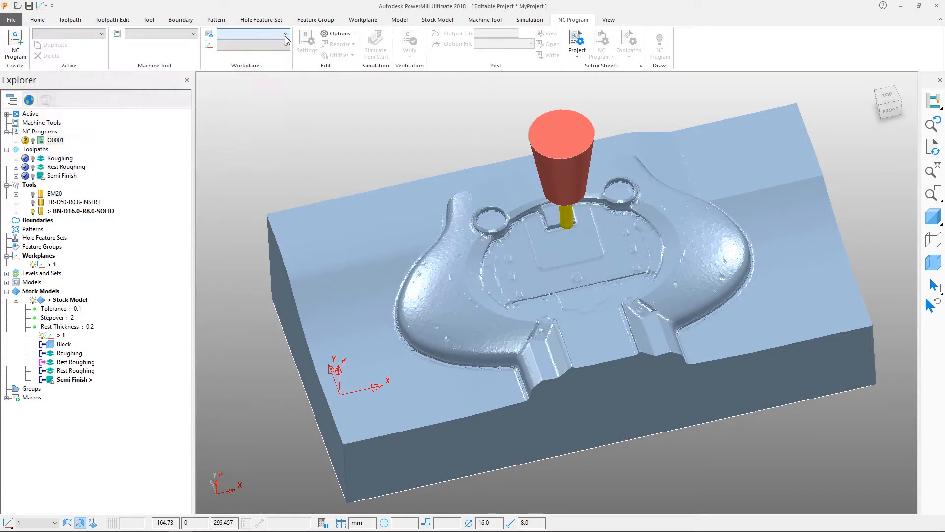
left_click(29, 7)
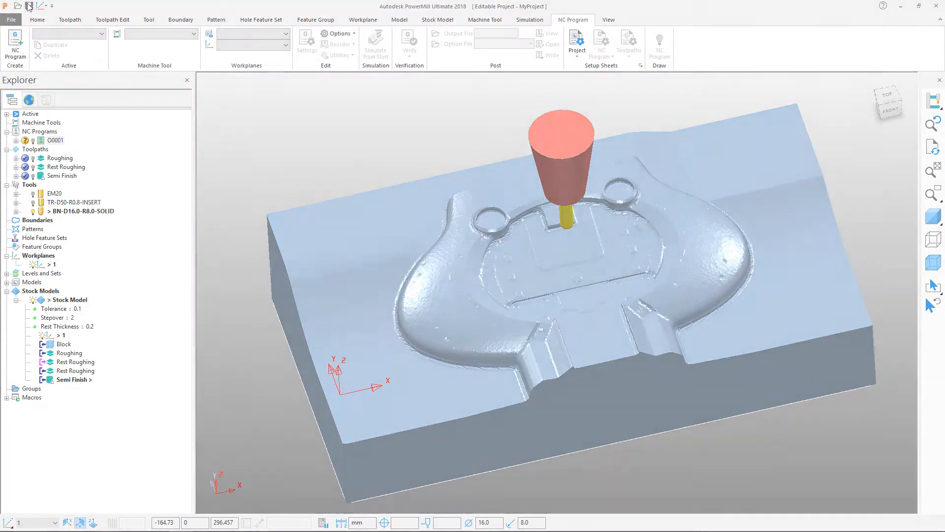